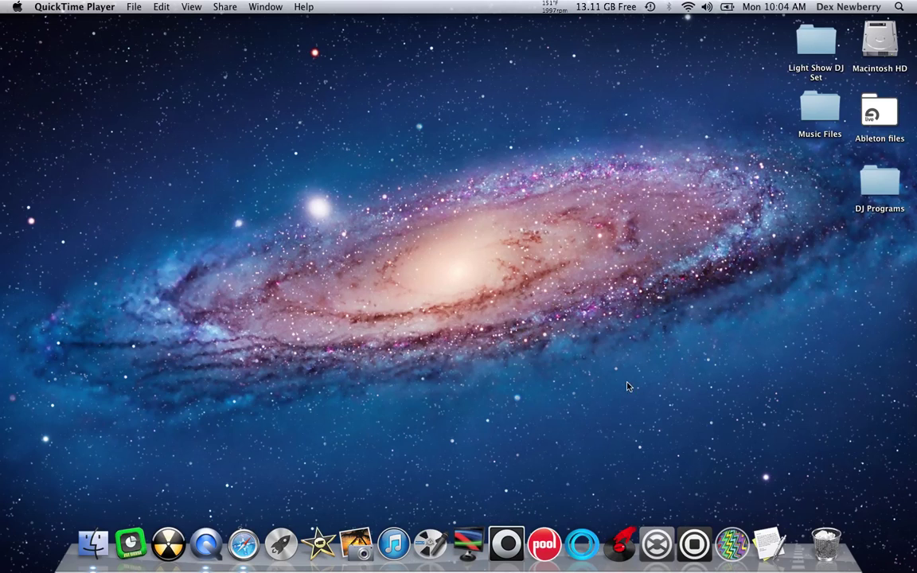
Launch ControlBoard and set the DMX/MIDI patch's MIDI input device to Numark ORBIT.
{"action": "left_click", "coordinate": [475, 540]}
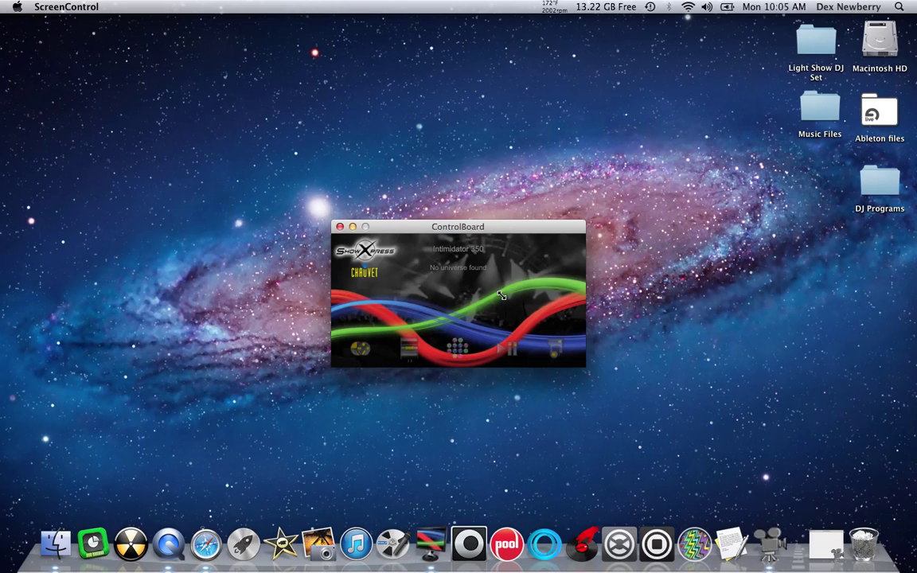
{"action": "right_click", "coordinate": [500, 296]}
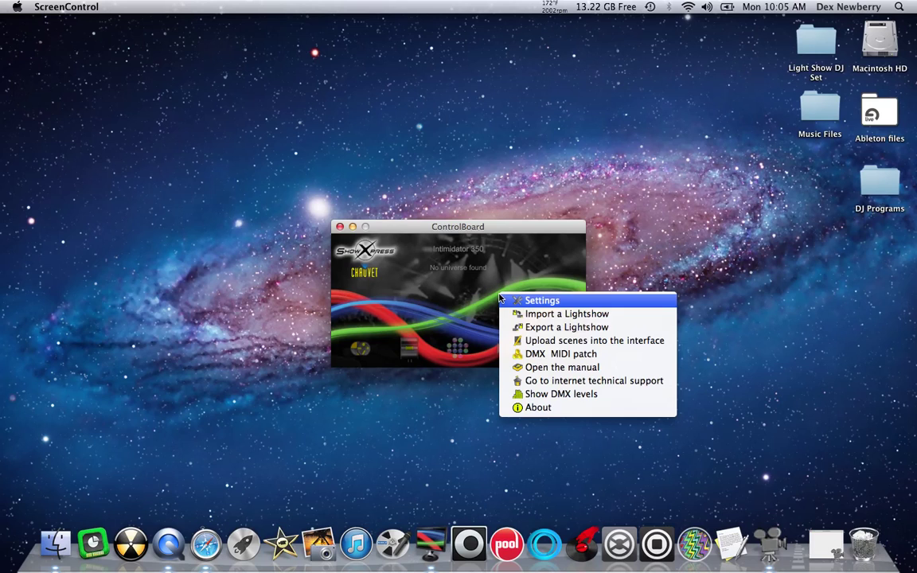
{"action": "left_click", "coordinate": [546, 355]}
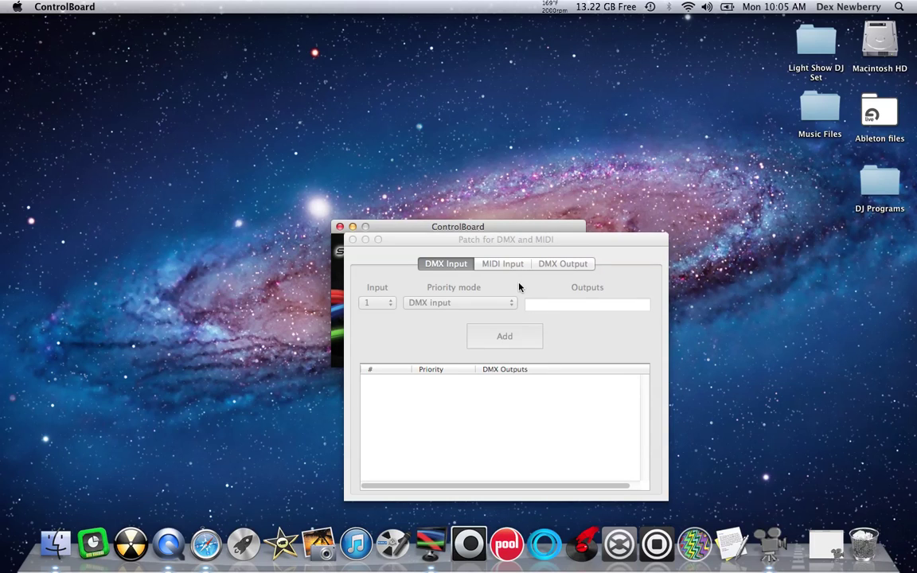
{"action": "left_click", "coordinate": [500, 265]}
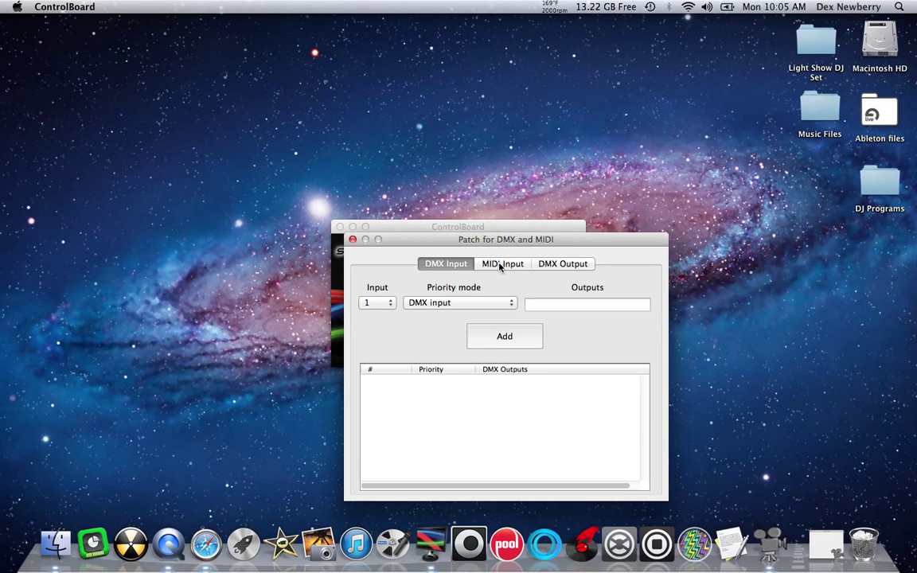
{"action": "left_click", "coordinate": [500, 265]}
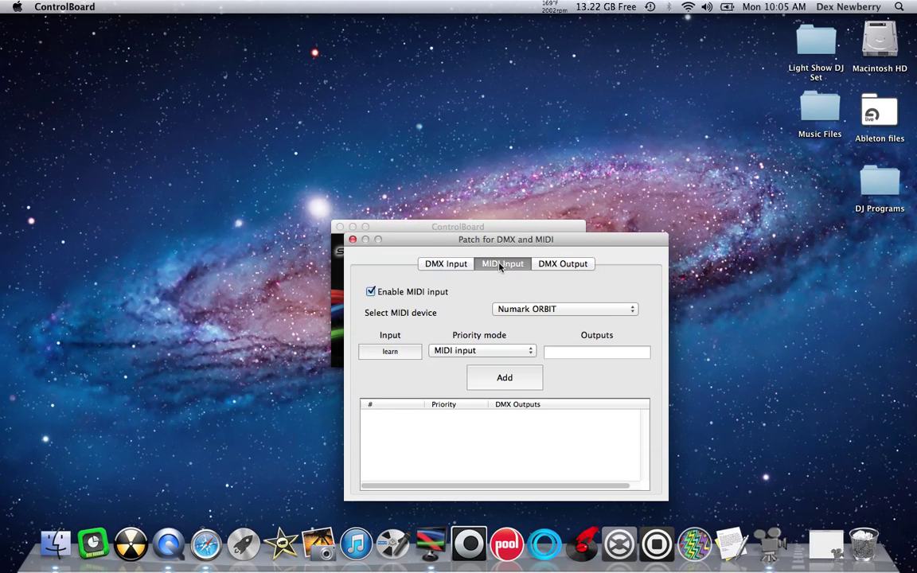
{"action": "left_click", "coordinate": [601, 314]}
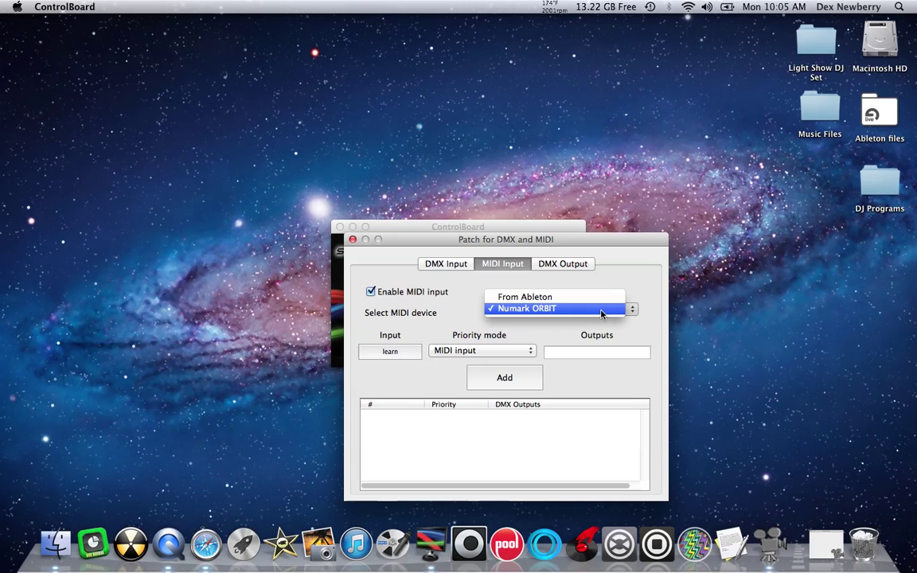
{"action": "left_click", "coordinate": [553, 310]}
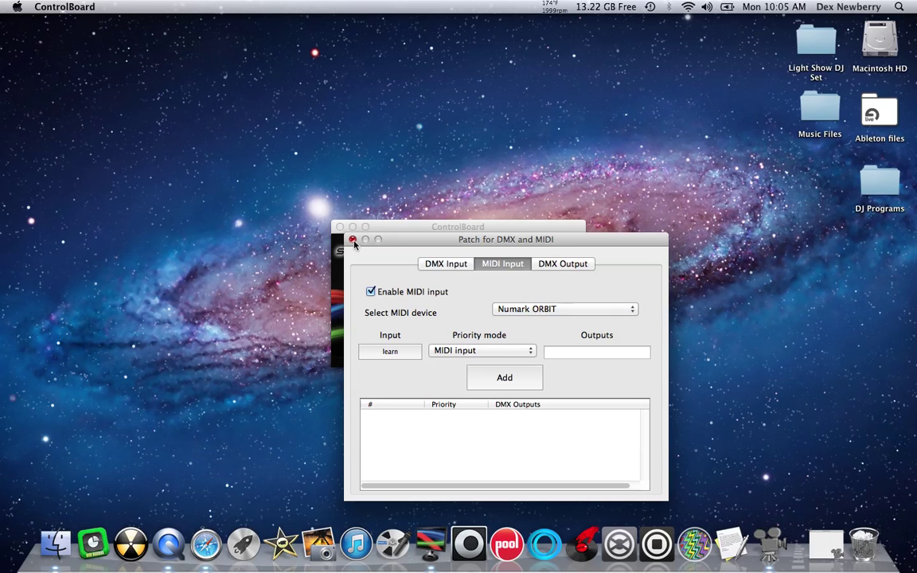
Close the Patch for DMX and MIDI window to return to the ControlBoard launcher.
{"action": "left_click", "coordinate": [353, 240]}
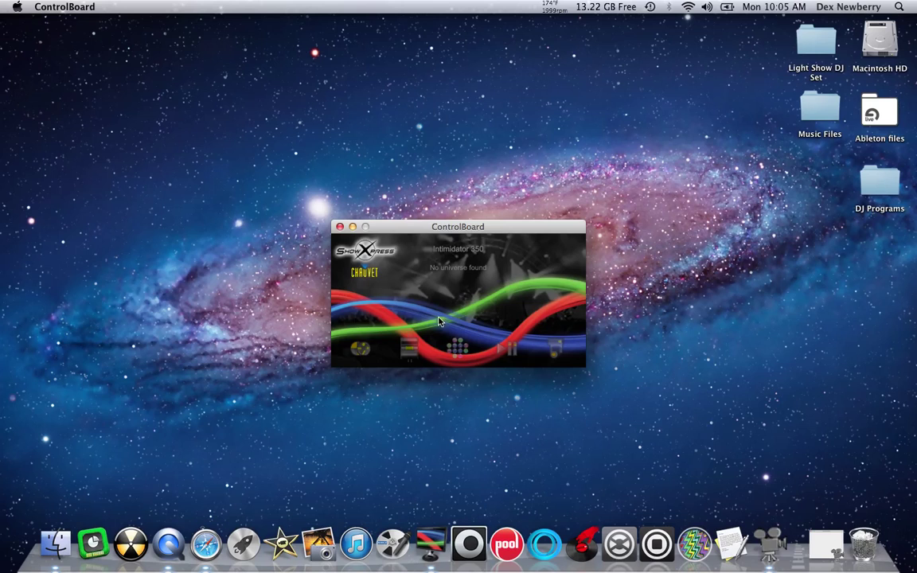
{"action": "mouse_move", "coordinate": [410, 352]}
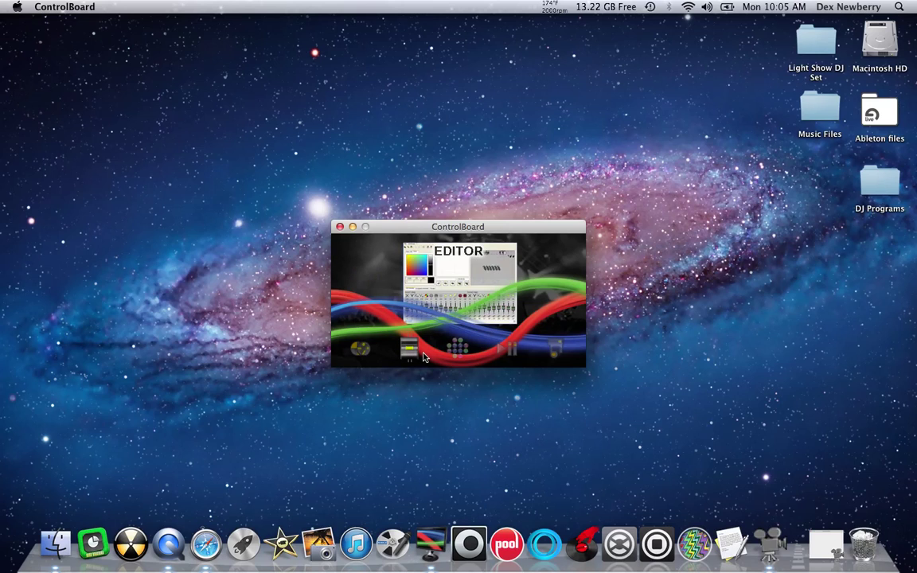
{"action": "mouse_move", "coordinate": [355, 357]}
Open Live, fire the Geyser Orange scene six times, then bring up its button options.
{"action": "left_click", "coordinate": [512, 352]}
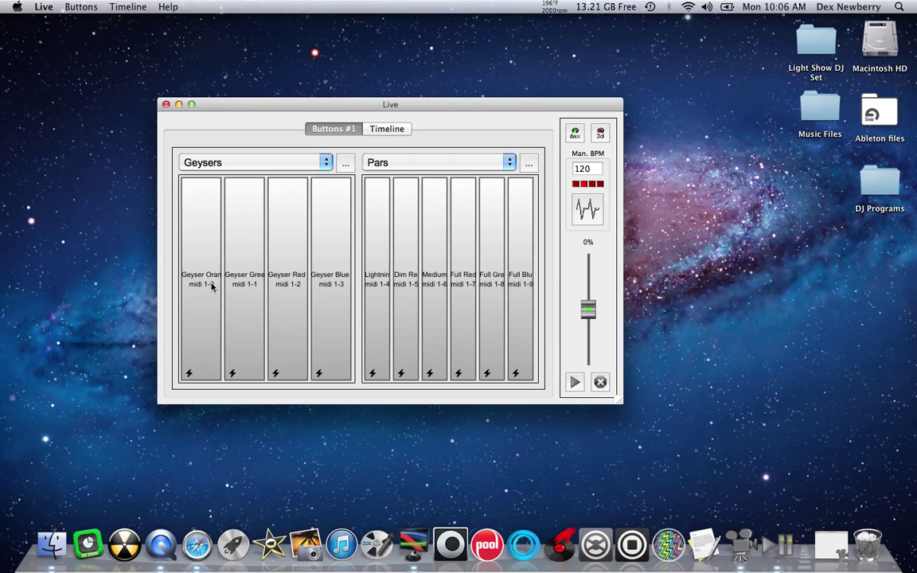
{"action": "left_click", "coordinate": [209, 227]}
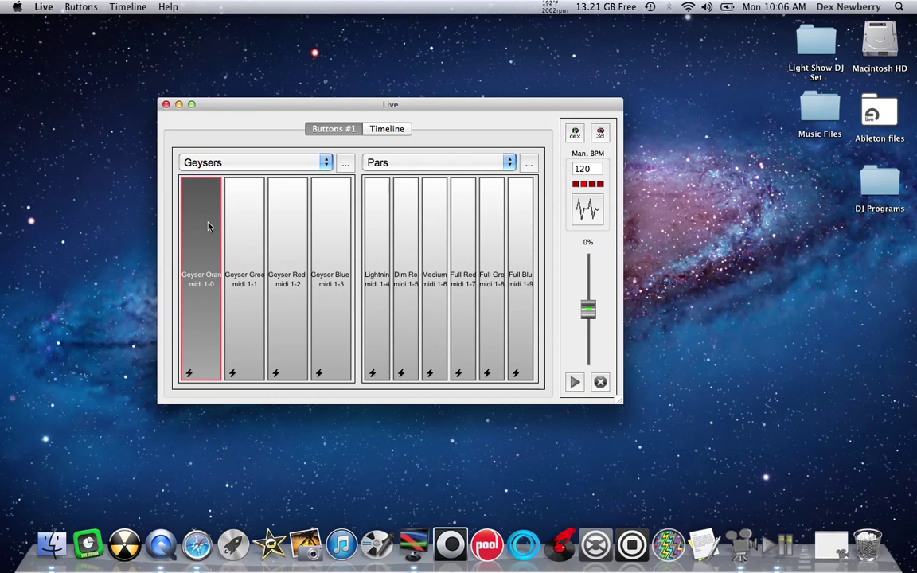
{"action": "left_click", "coordinate": [209, 227]}
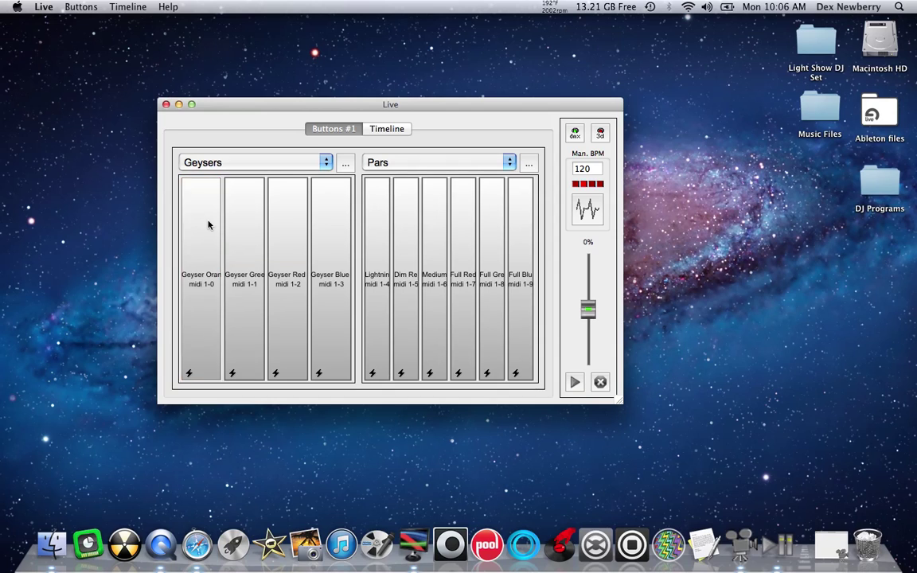
{"action": "left_click", "coordinate": [208, 226]}
{"action": "left_click", "coordinate": [208, 226]}
{"action": "left_click", "coordinate": [209, 226]}
{"action": "left_click", "coordinate": [209, 224]}
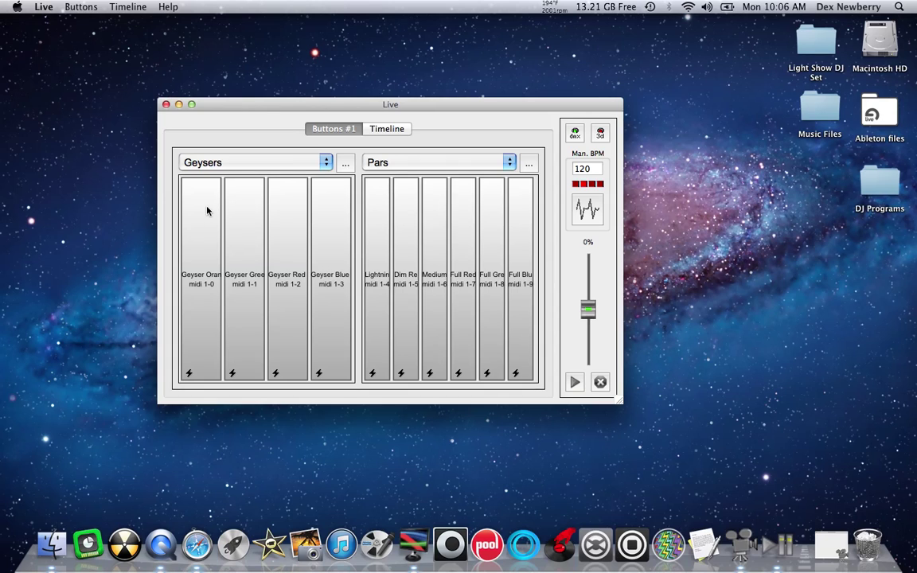
{"action": "right_click", "coordinate": [207, 212]}
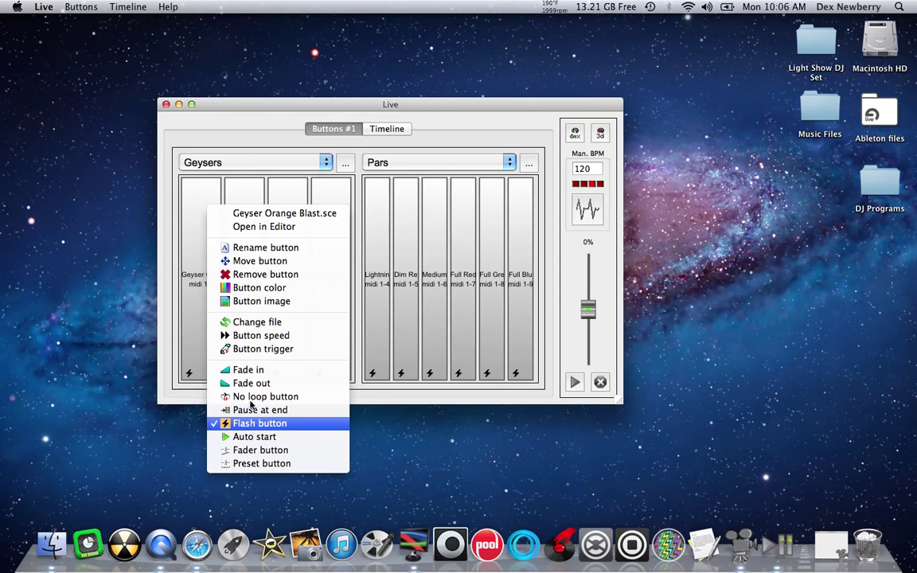
Close the Geyser Orange options menu without selecting anything.
{"action": "left_click", "coordinate": [202, 203]}
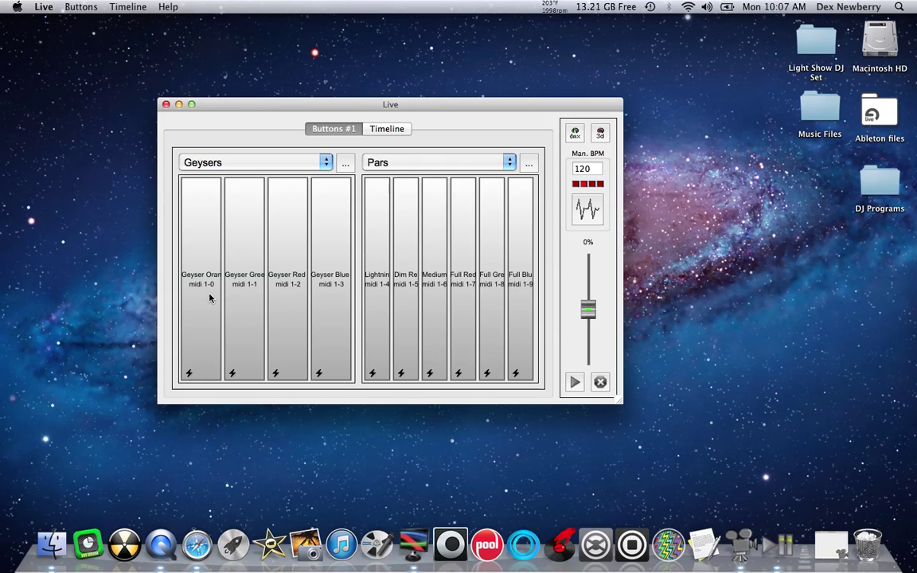
Set Geyser Orange's button trigger to MIDI channel 1, Note, data 0 and apply it.
{"action": "right_click", "coordinate": [201, 222]}
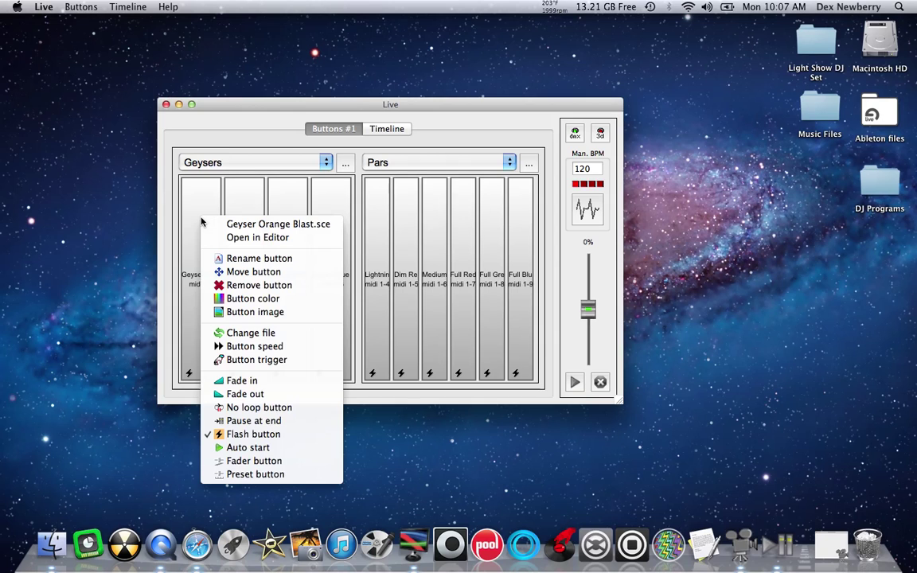
{"action": "left_click", "coordinate": [237, 360]}
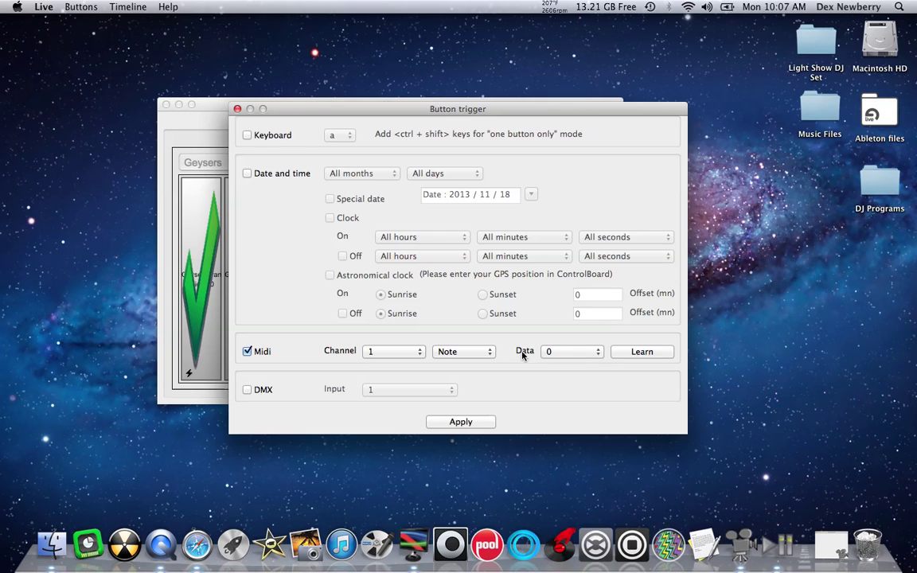
{"action": "left_click", "coordinate": [598, 354]}
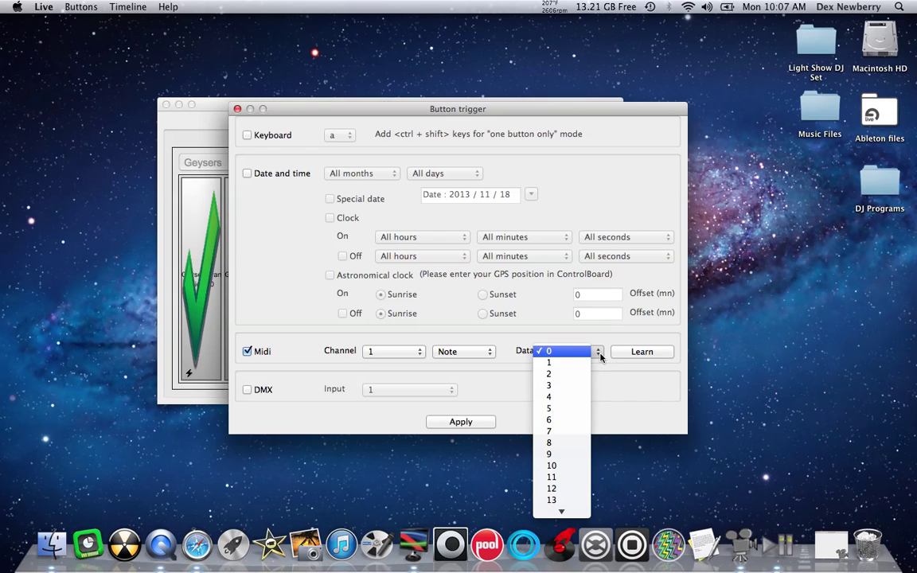
{"action": "left_click", "coordinate": [600, 355]}
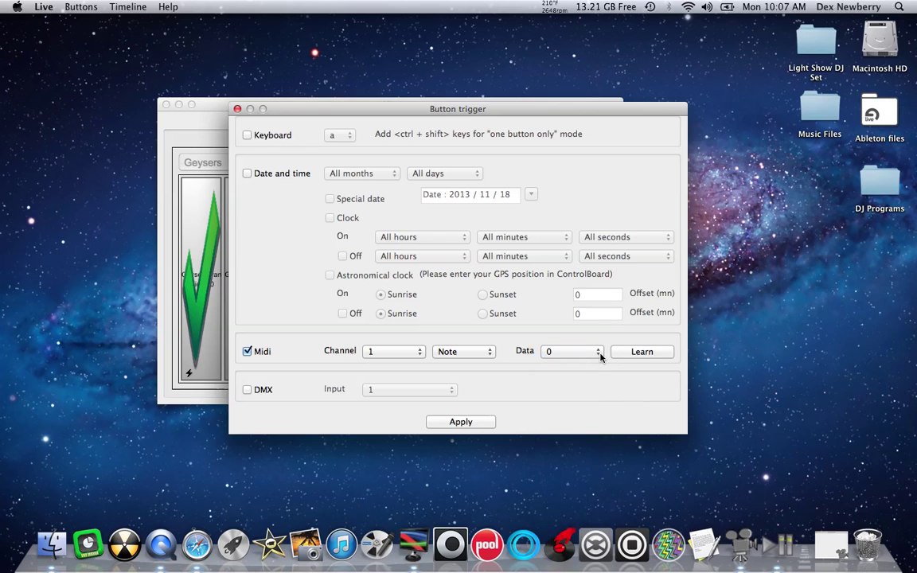
{"action": "left_click", "coordinate": [461, 422]}
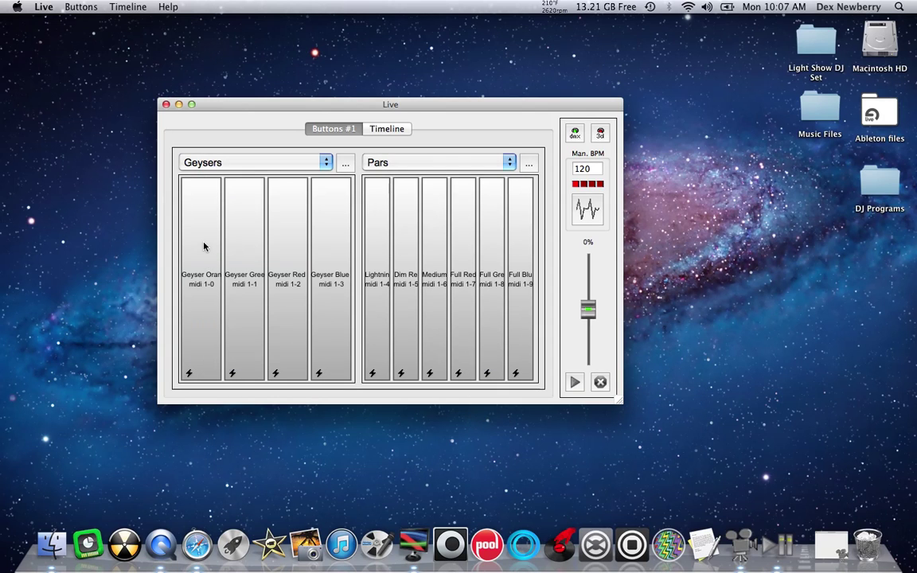
Test-fire the Geyser Orange, Geyser Green and Geyser Red scenes.
{"action": "left_click", "coordinate": [206, 305]}
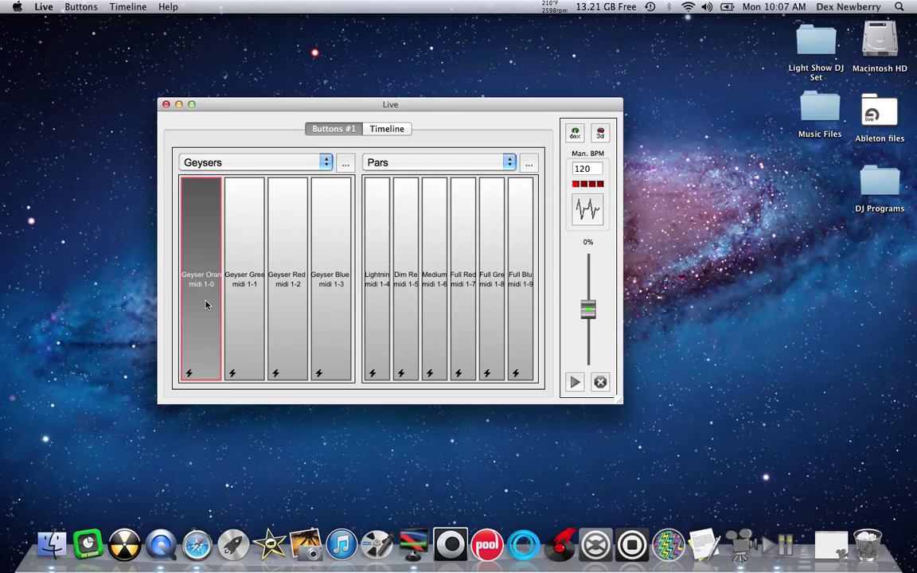
{"action": "left_click", "coordinate": [206, 305]}
{"action": "left_click", "coordinate": [206, 305]}
{"action": "left_click", "coordinate": [243, 303]}
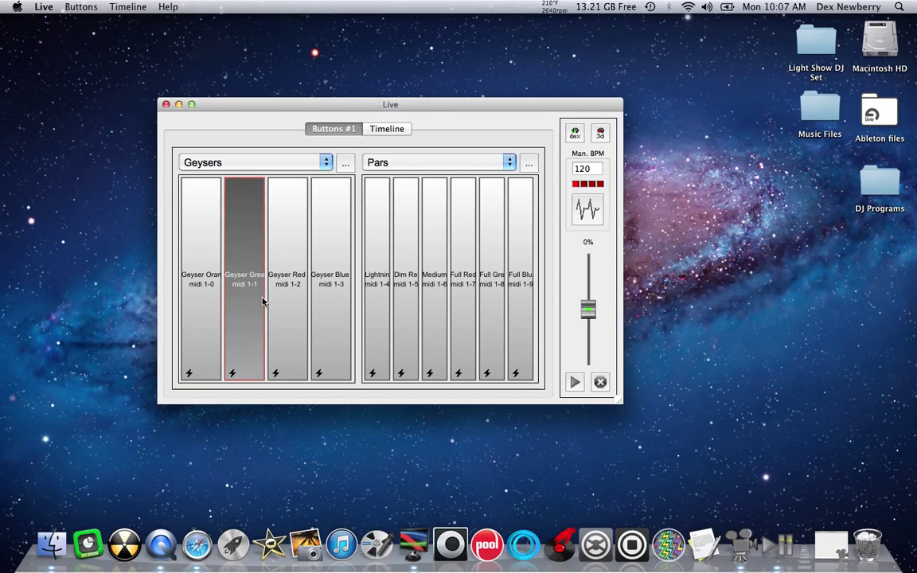
{"action": "left_click", "coordinate": [293, 301]}
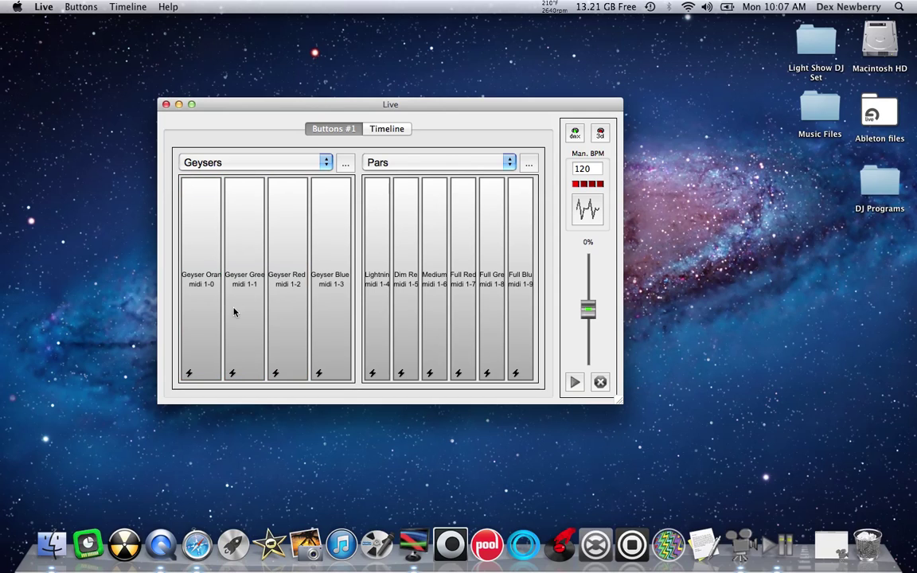
Move the Live window up and right, then fire and release Geyser Orange again.
{"action": "left_click_drag", "start_coordinate": [431, 105], "coordinate": [511, 54]}
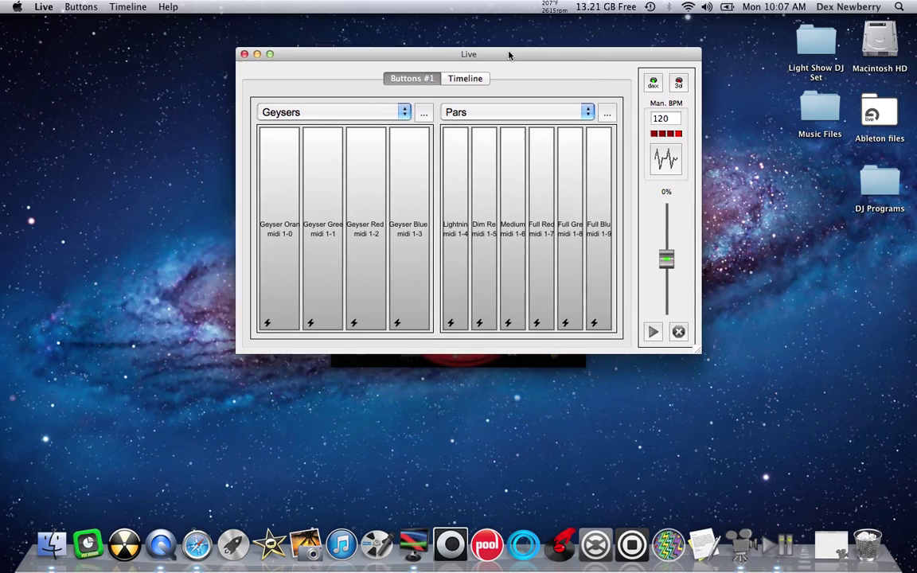
{"action": "left_click", "coordinate": [284, 259]}
{"action": "left_click", "coordinate": [283, 259]}
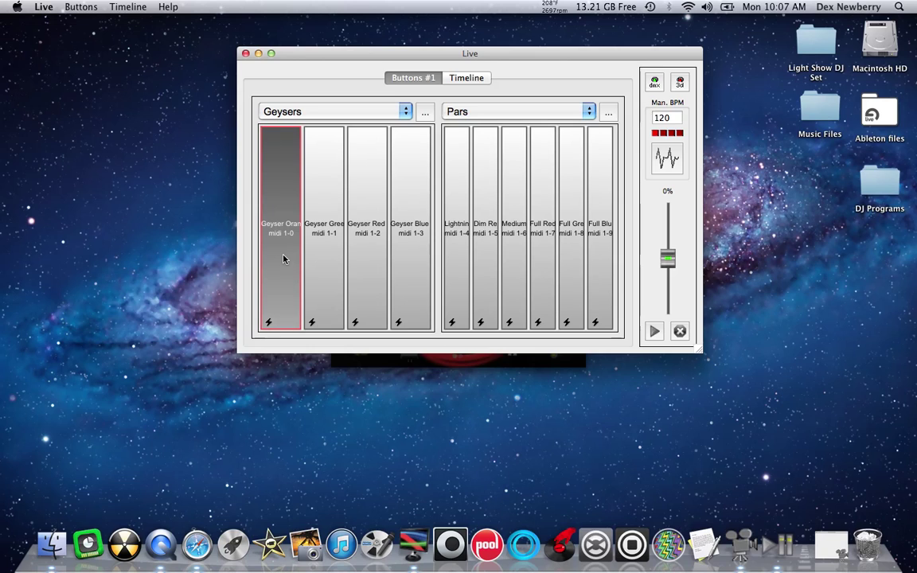
{"action": "left_click", "coordinate": [284, 258]}
{"action": "left_click", "coordinate": [284, 258]}
{"action": "left_click", "coordinate": [284, 260]}
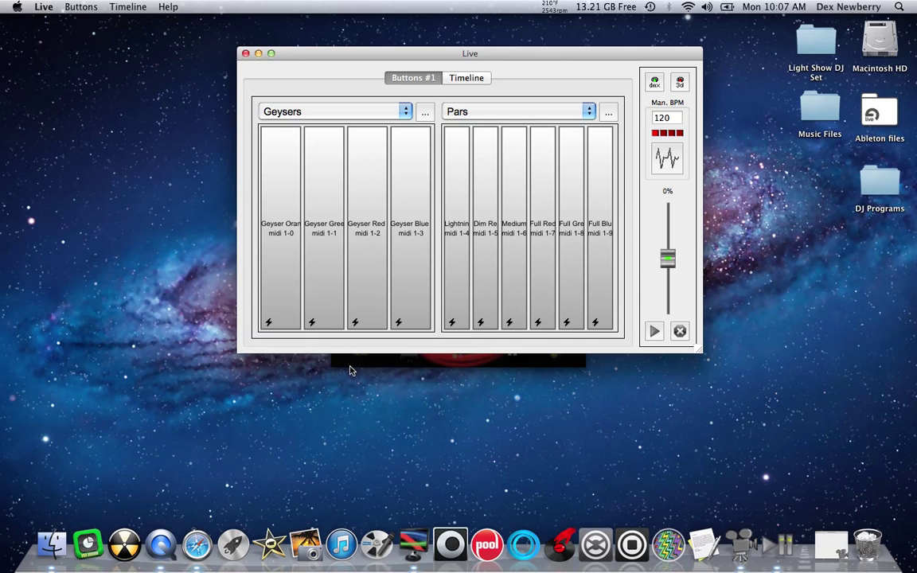
Launch Numark Orbit Editor and retrieve the Orbit's current pad mapping.
{"action": "left_click", "coordinate": [450, 543]}
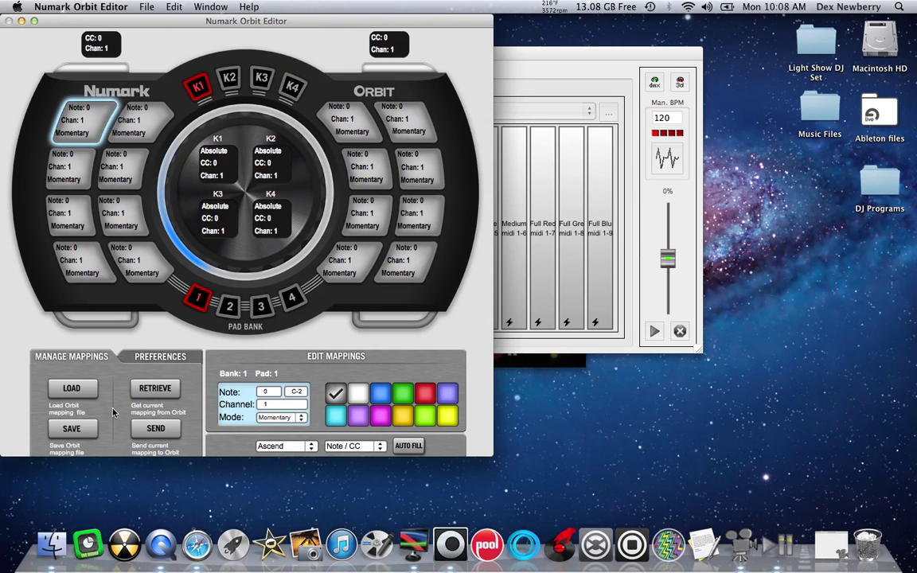
{"action": "left_click", "coordinate": [155, 387]}
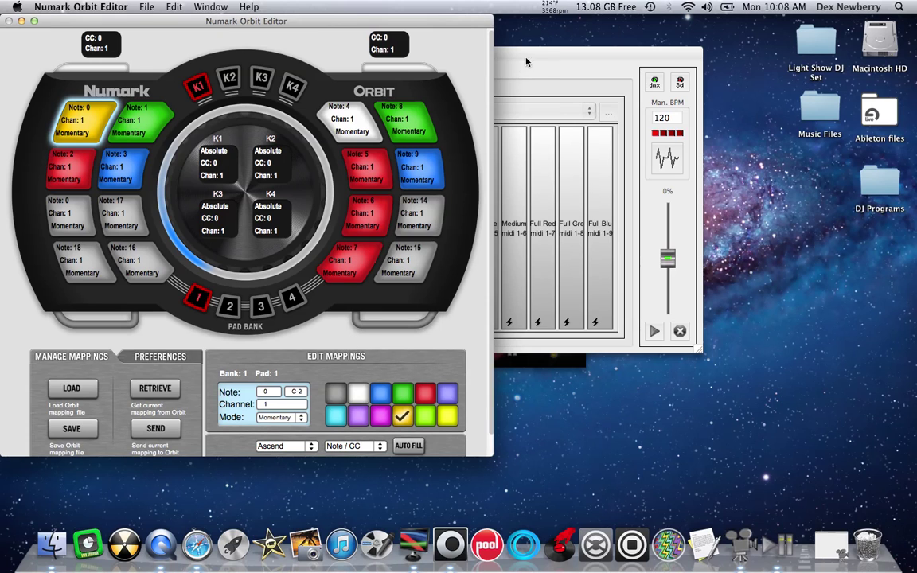
Drag the Live window to the top-right, beside the Orbit Editor.
{"action": "left_click_drag", "start_coordinate": [526, 61], "coordinate": [782, 30]}
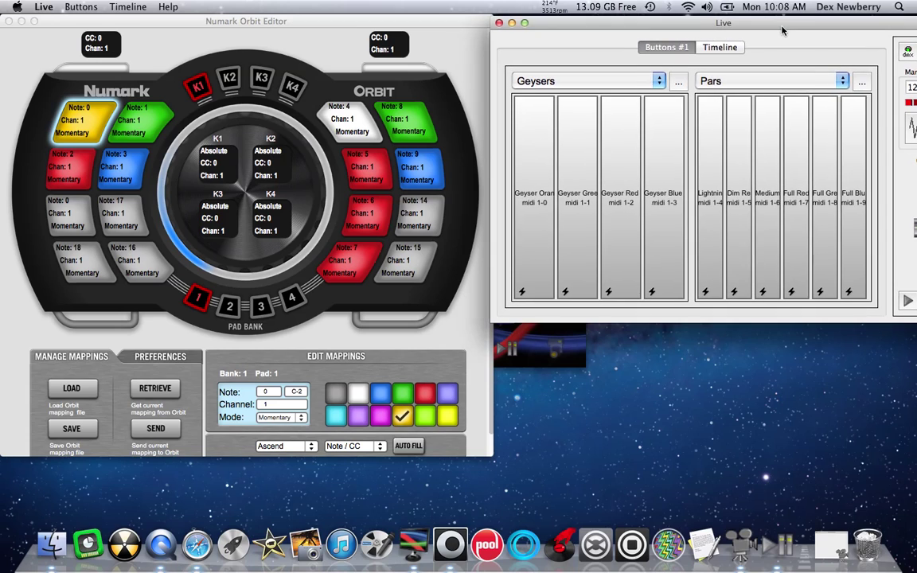